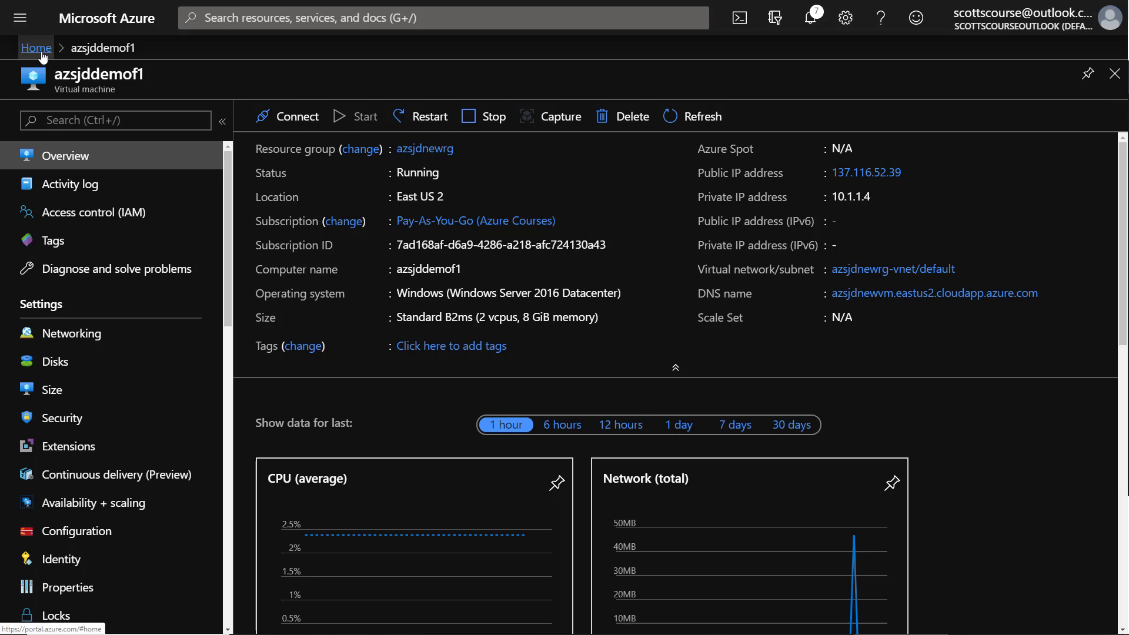
# Find the Templates service, open the frontendtest template and start a custom deployment from it.
pyautogui.click(233, 21)
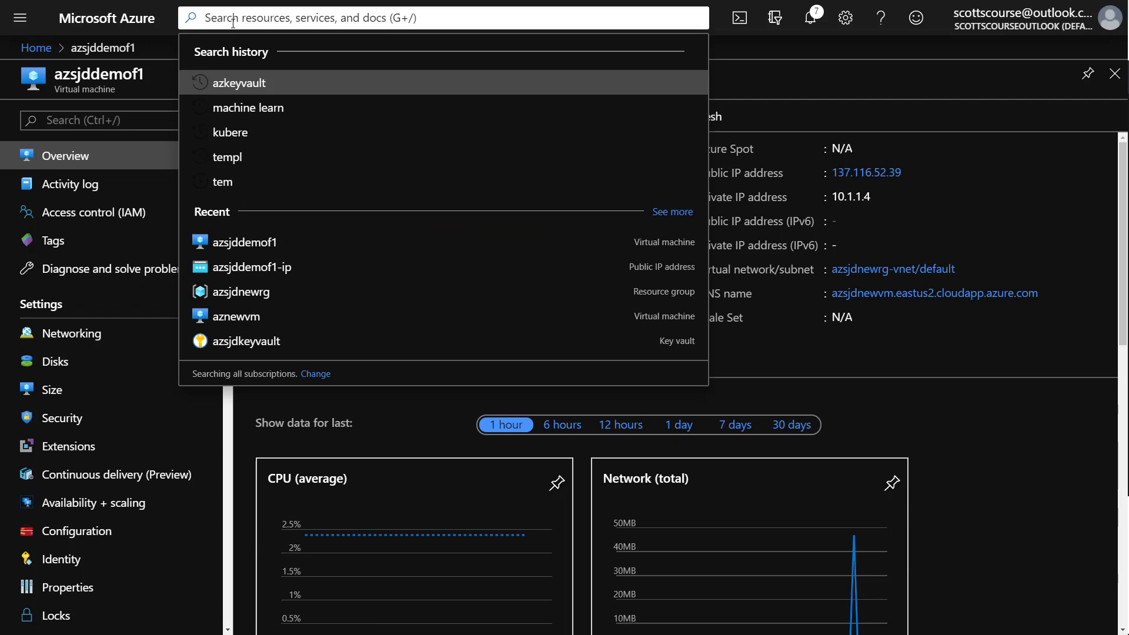
pyautogui.write('tem')
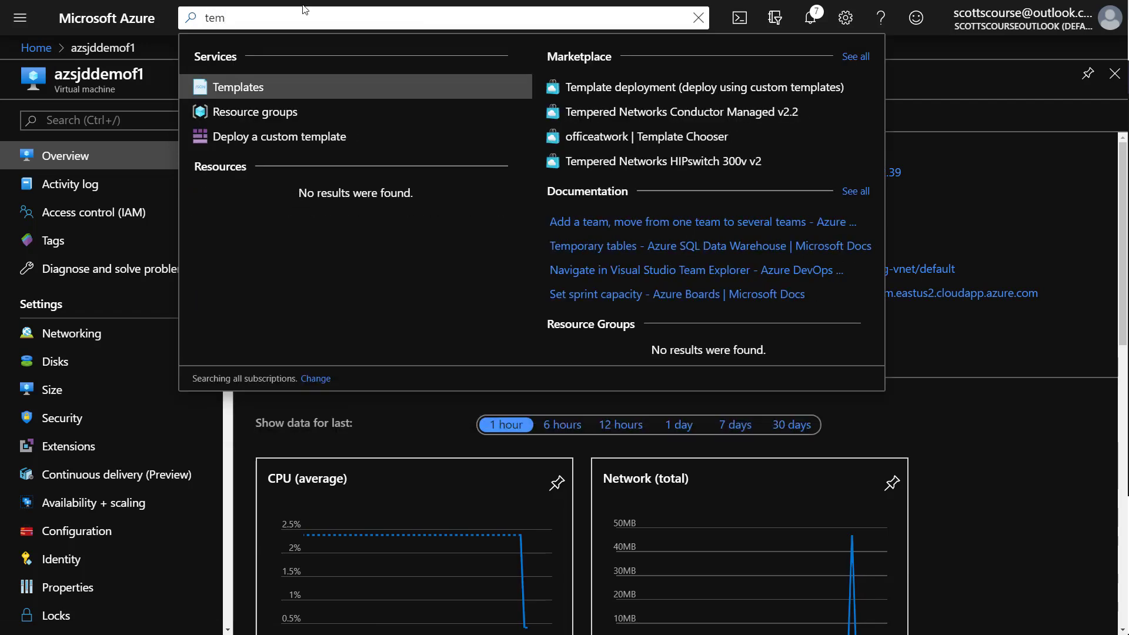
pyautogui.click(256, 88)
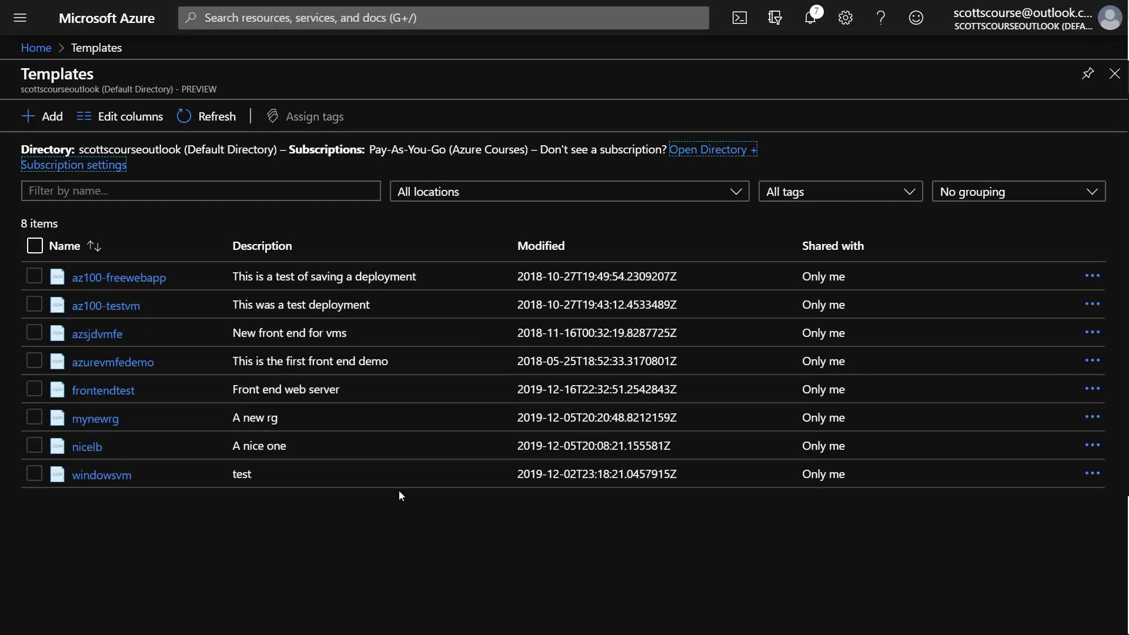
pyautogui.click(112, 391)
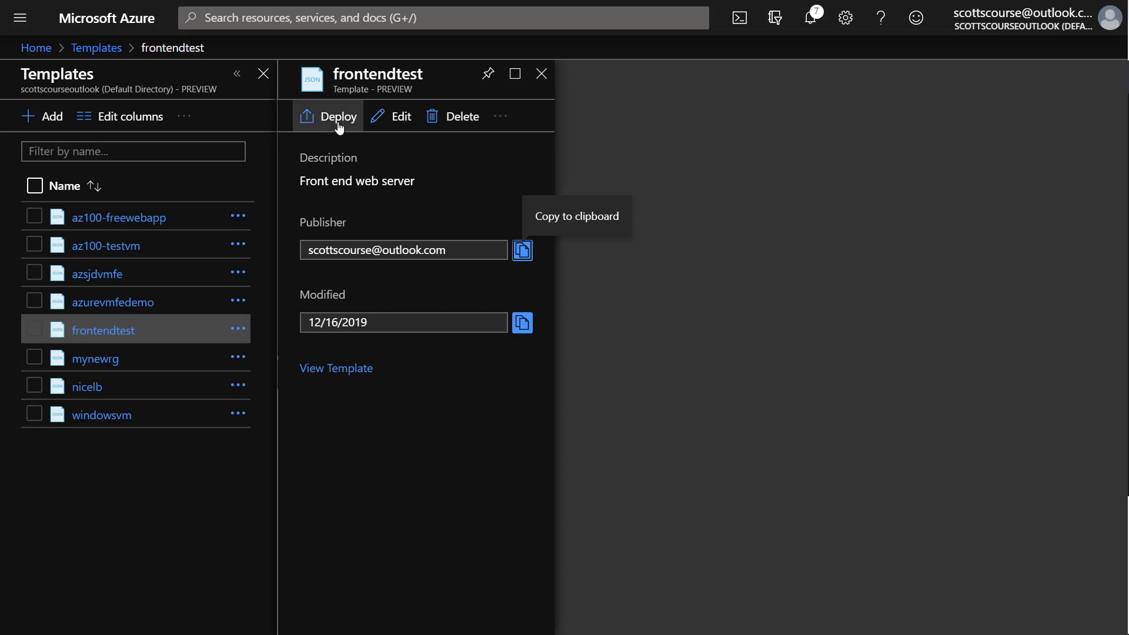
pyautogui.click(331, 118)
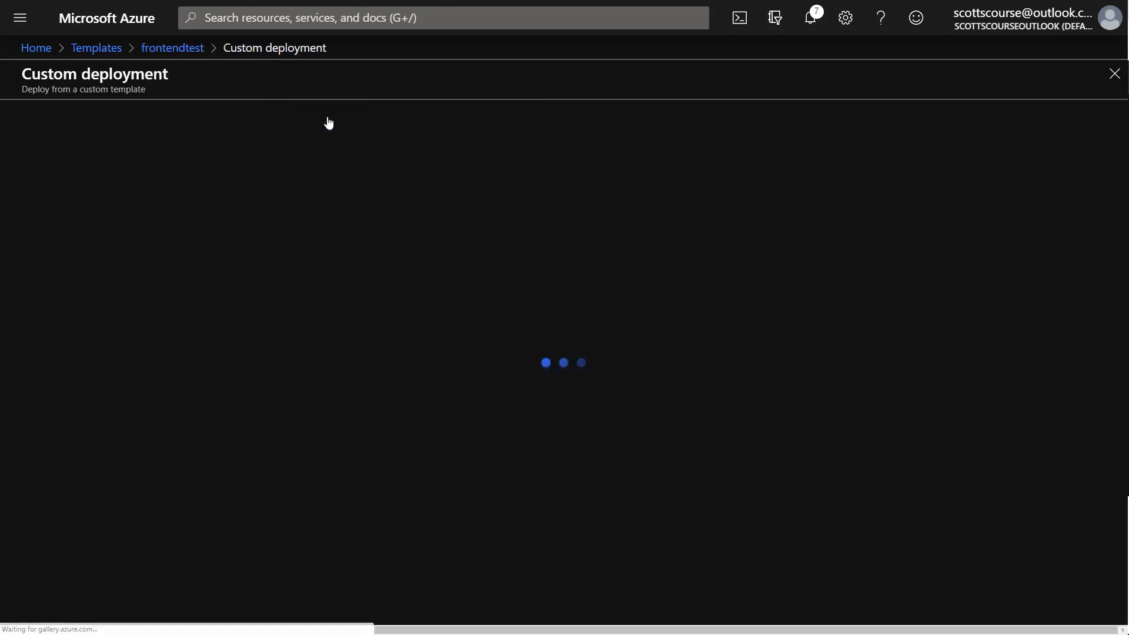
# Review the required basics and settings fields of the custom deployment form.
pyautogui.scroll(-5, 764, 281)
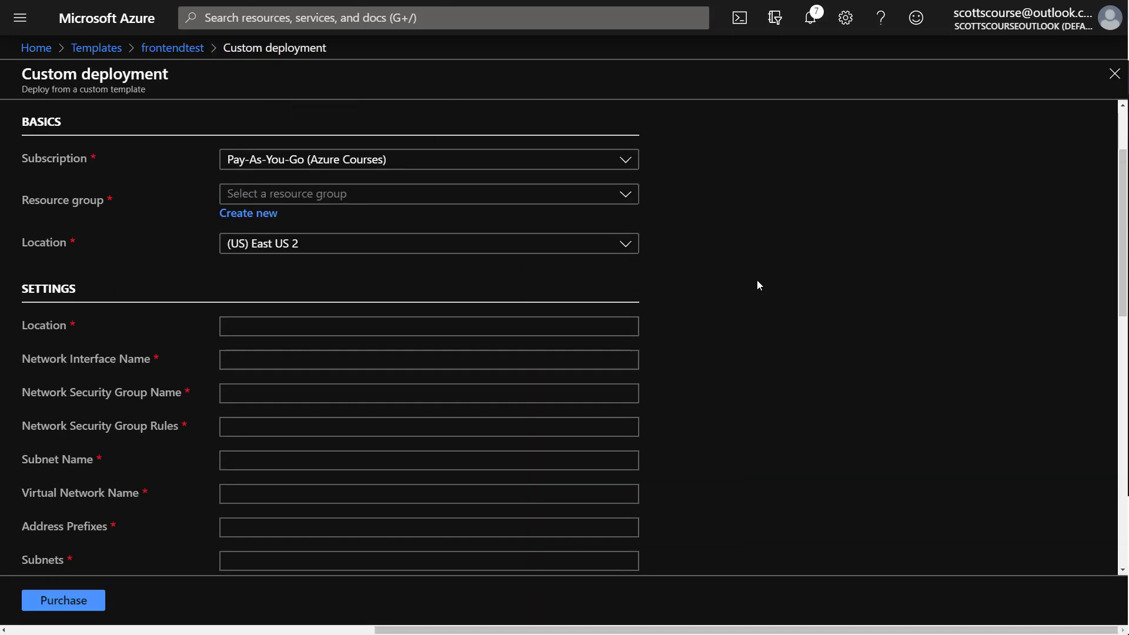
pyautogui.scroll(-6, 476, 254)
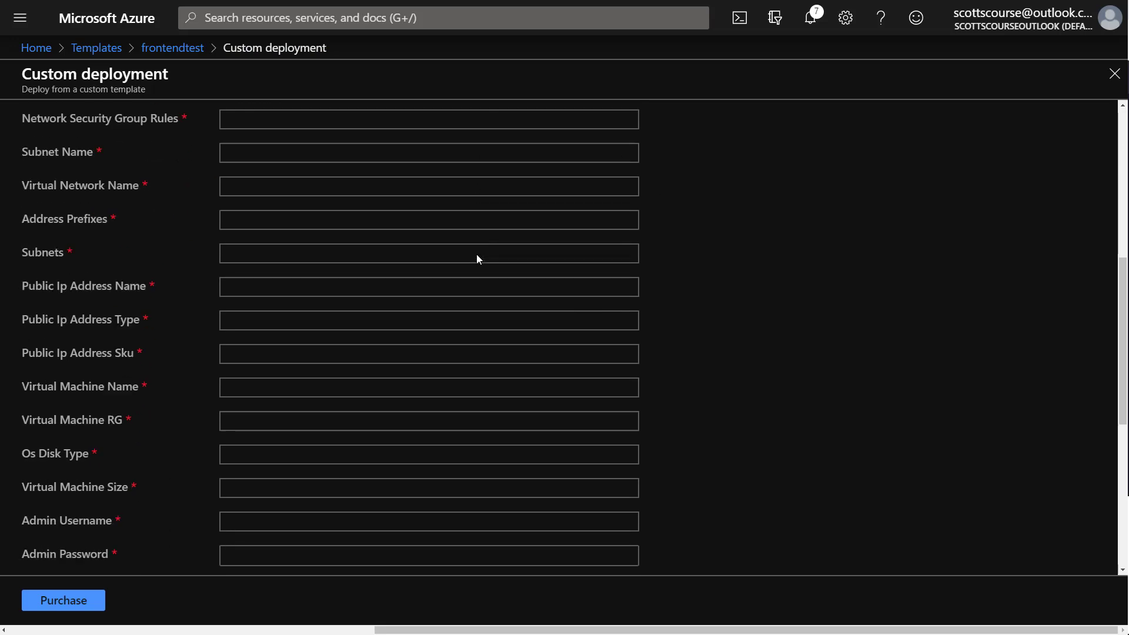
pyautogui.scroll(-2, 85, 311)
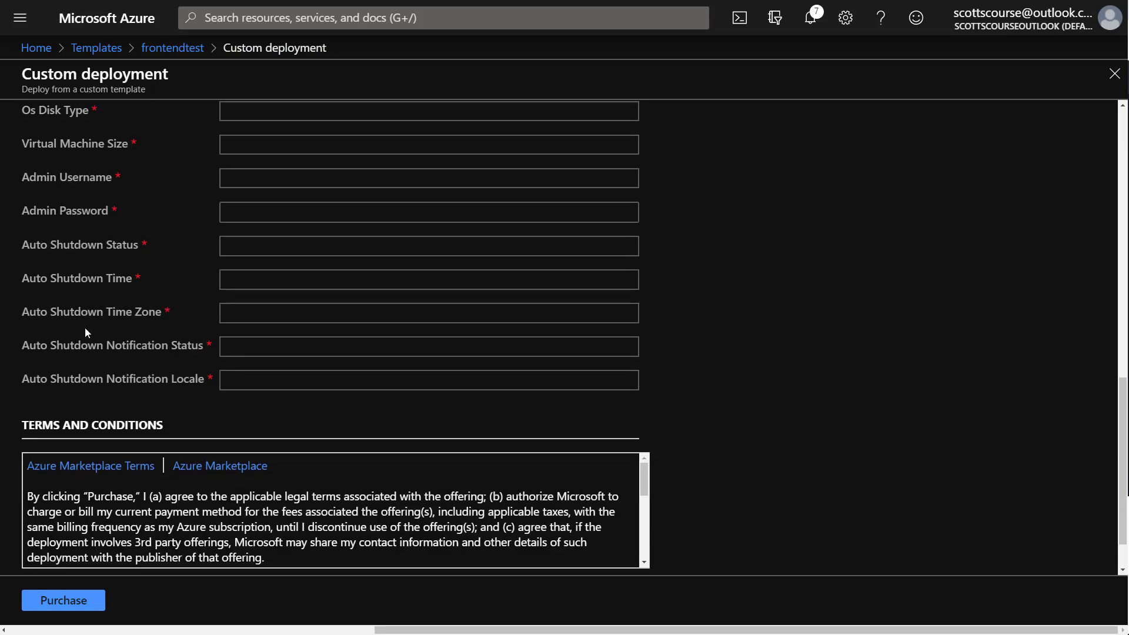
pyautogui.scroll(7, 84, 323)
pyautogui.scroll(3, 83, 322)
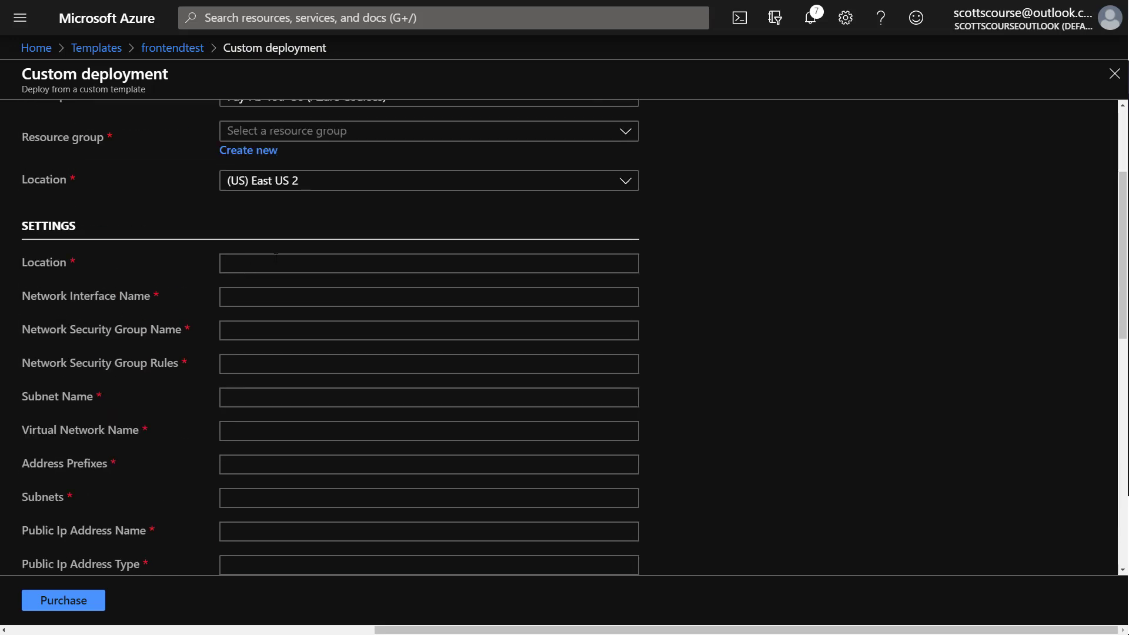
pyautogui.scroll(-2, 405, 281)
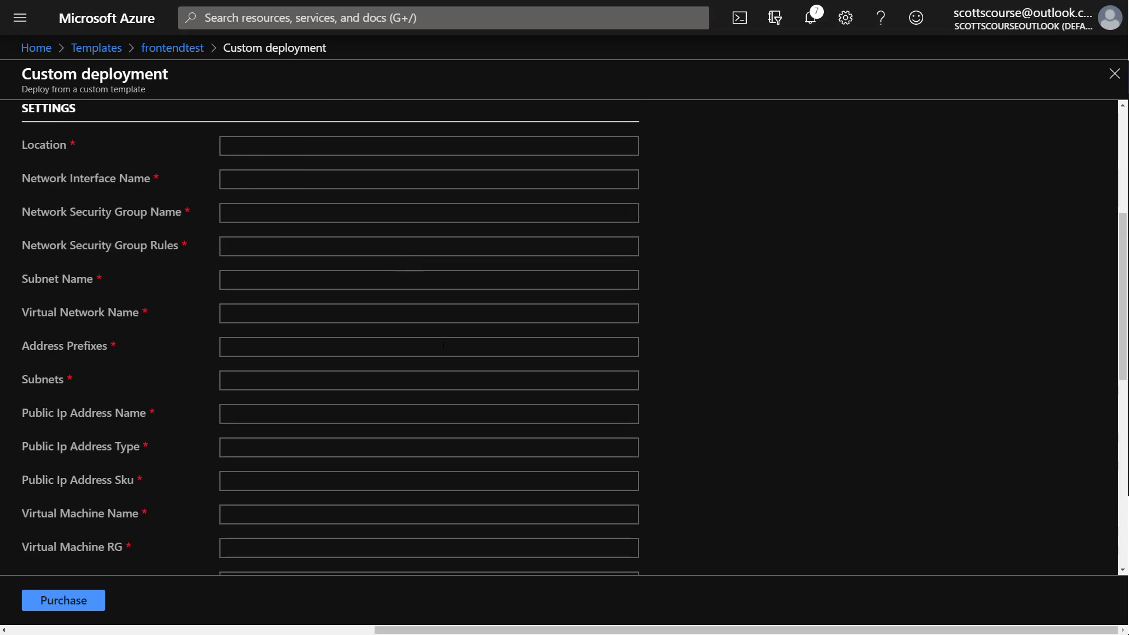
pyautogui.scroll(3, 439, 353)
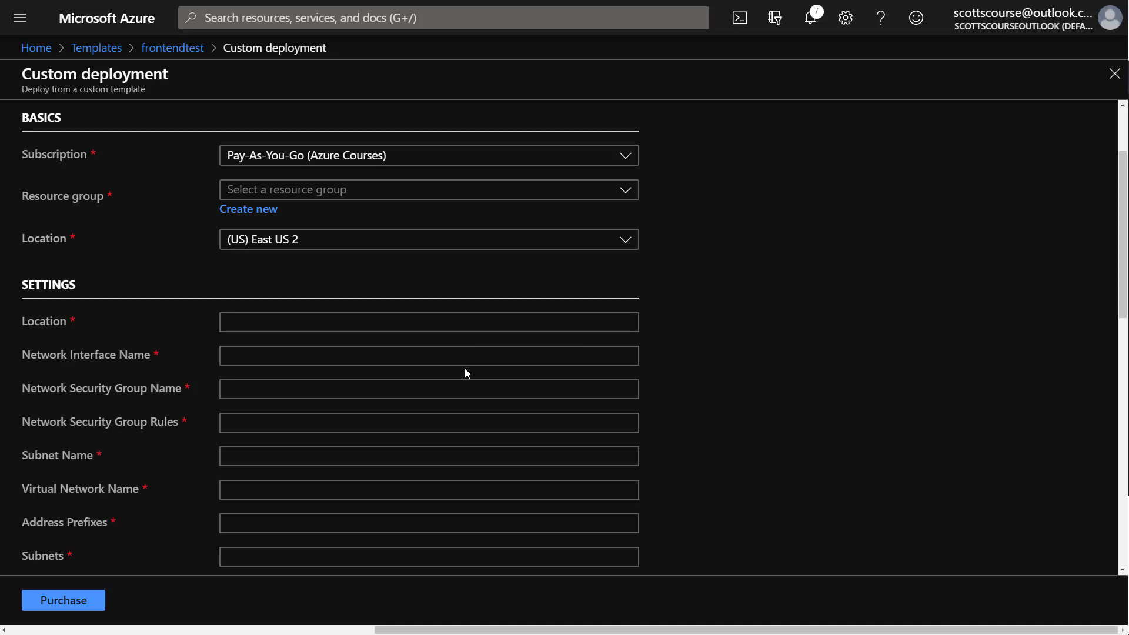
pyautogui.scroll(2, 464, 368)
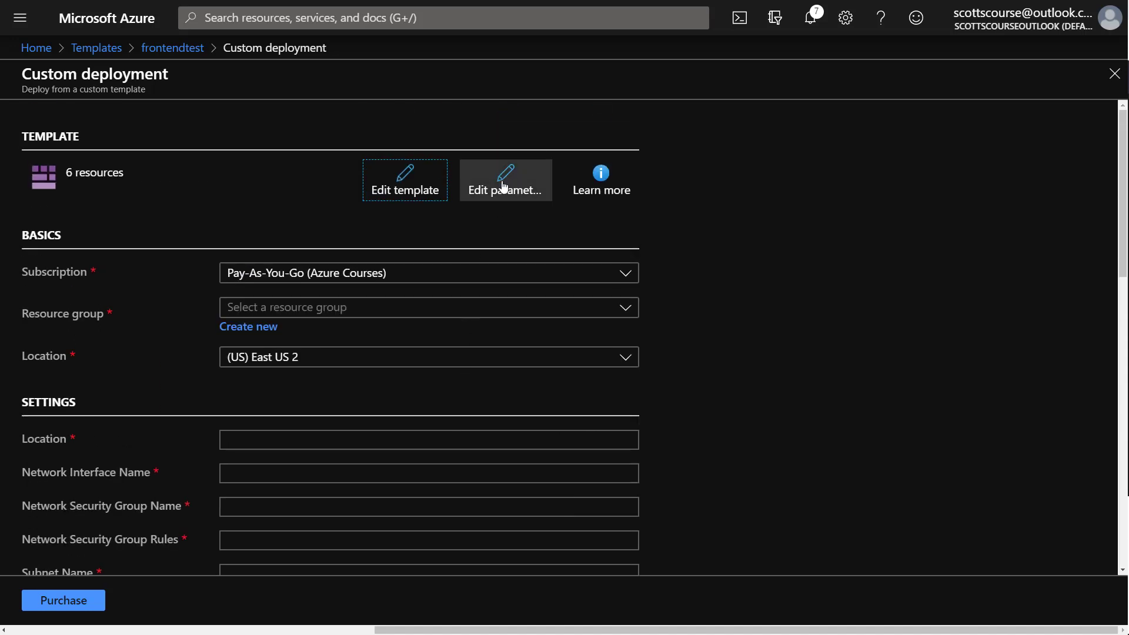
# Open the deployment's parameters for editing and look through the JSON entries.
pyautogui.click(485, 188)
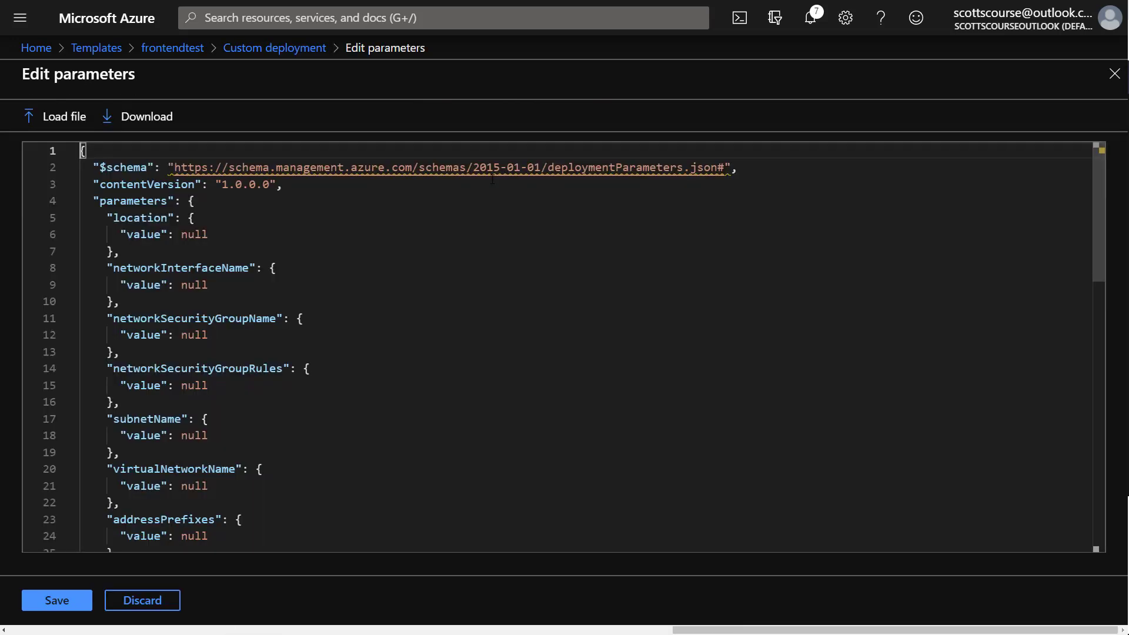
pyautogui.scroll(-10, 333, 270)
pyautogui.scroll(10, 183, 231)
pyautogui.scroll(-15, 268, 291)
pyautogui.scroll(15, 268, 290)
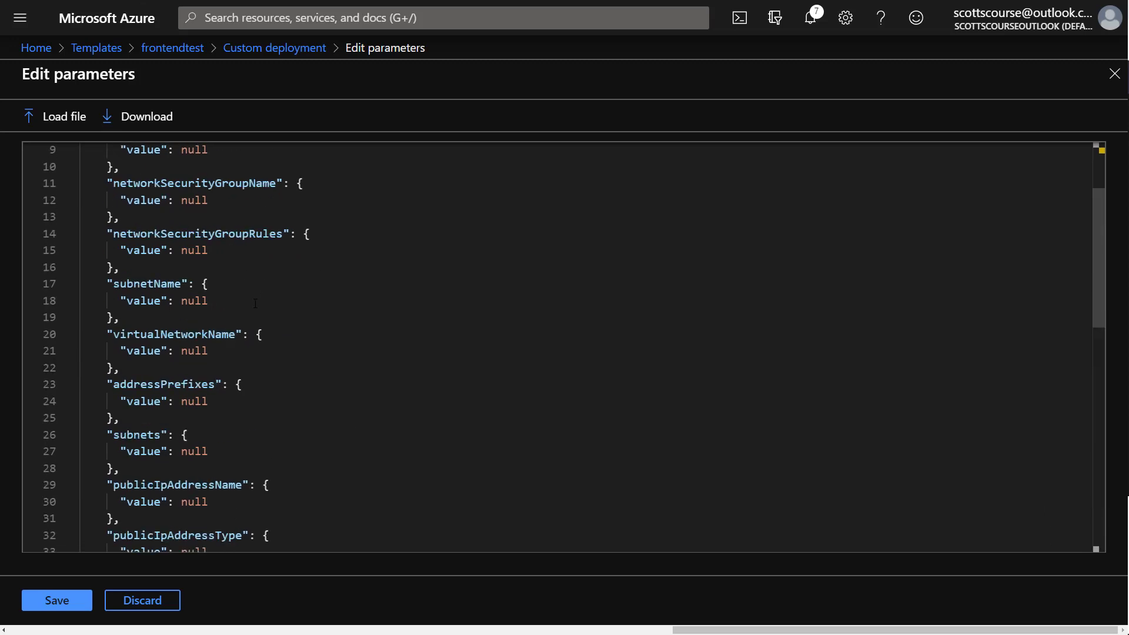
# Load parameters.json from the template folder in Downloads into the deployment parameters and save them.
pyautogui.click(66, 121)
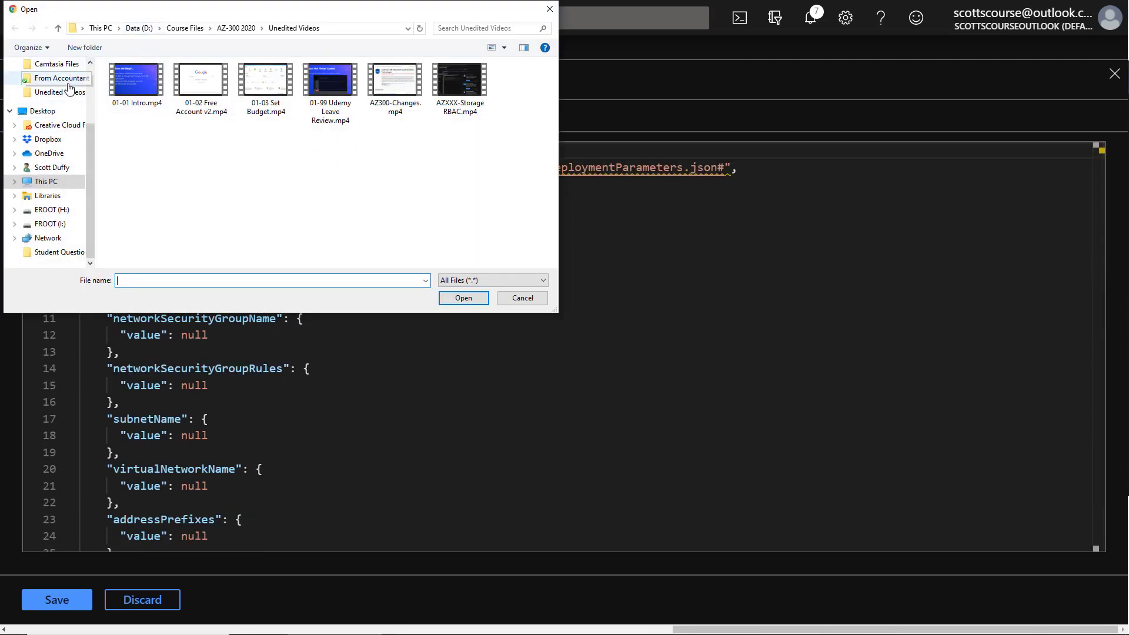
pyautogui.scroll(2, 91, 108)
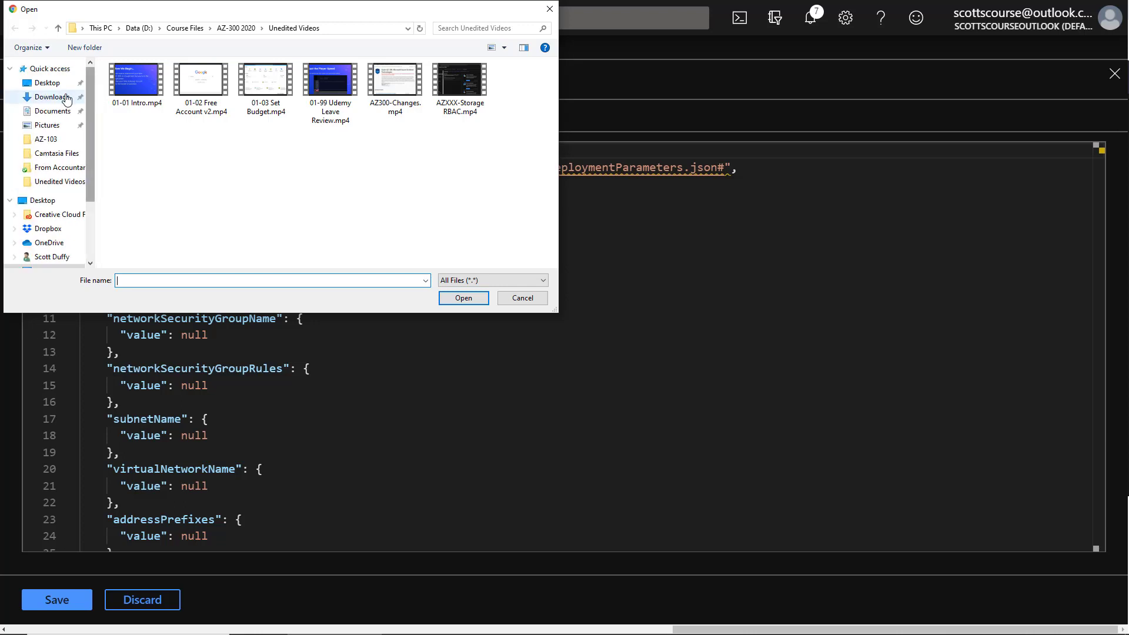
pyautogui.click(61, 97)
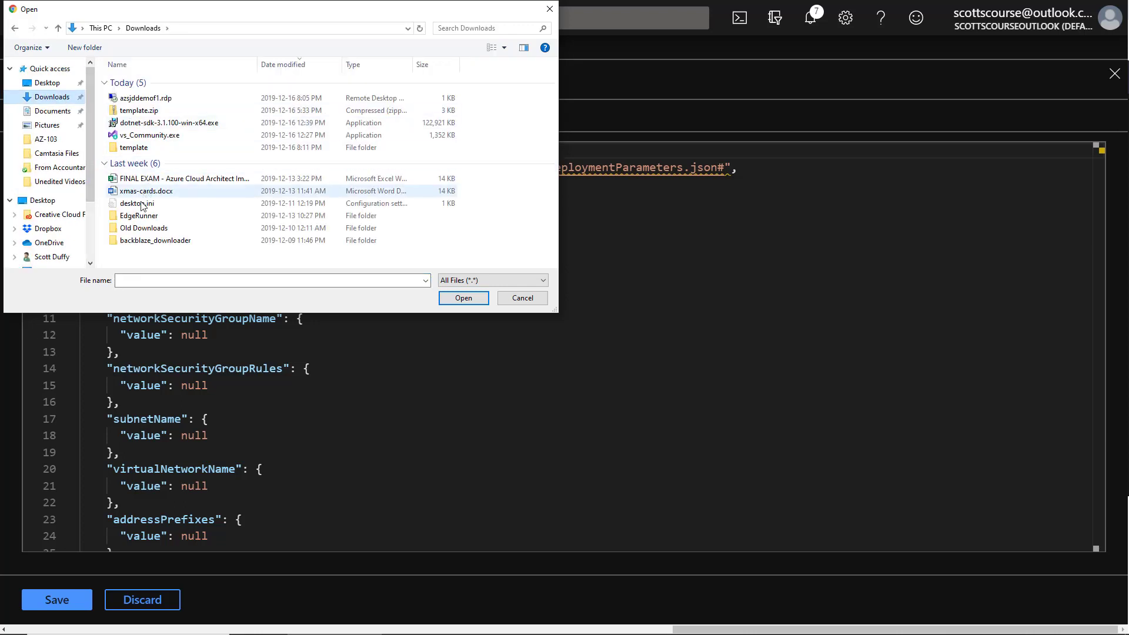
pyautogui.doubleClick(134, 147)
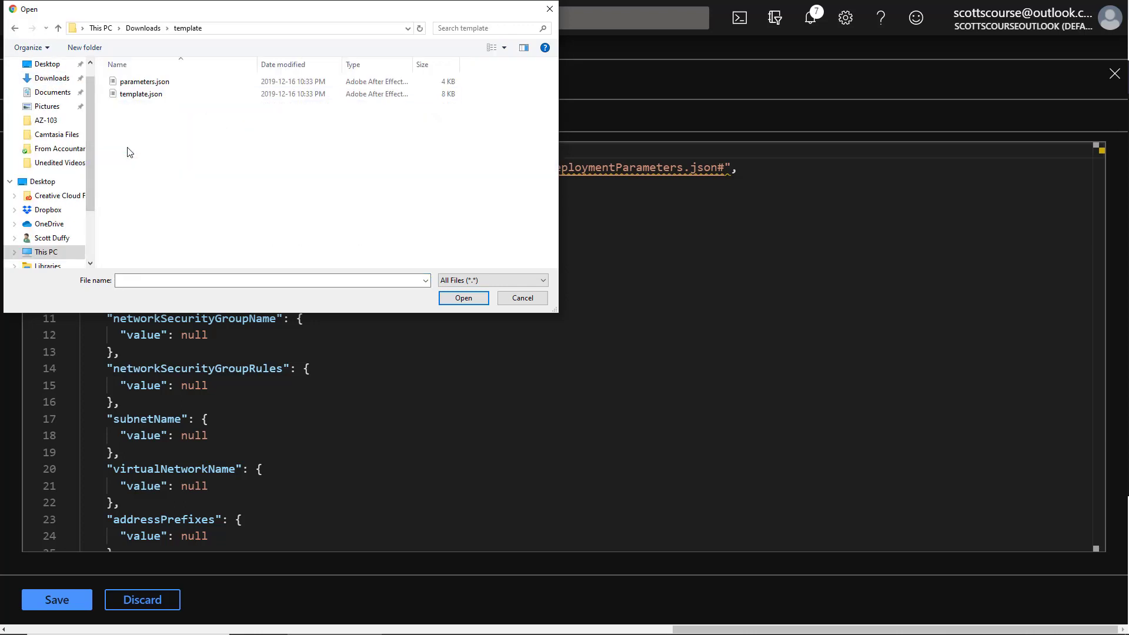
pyautogui.click(138, 83)
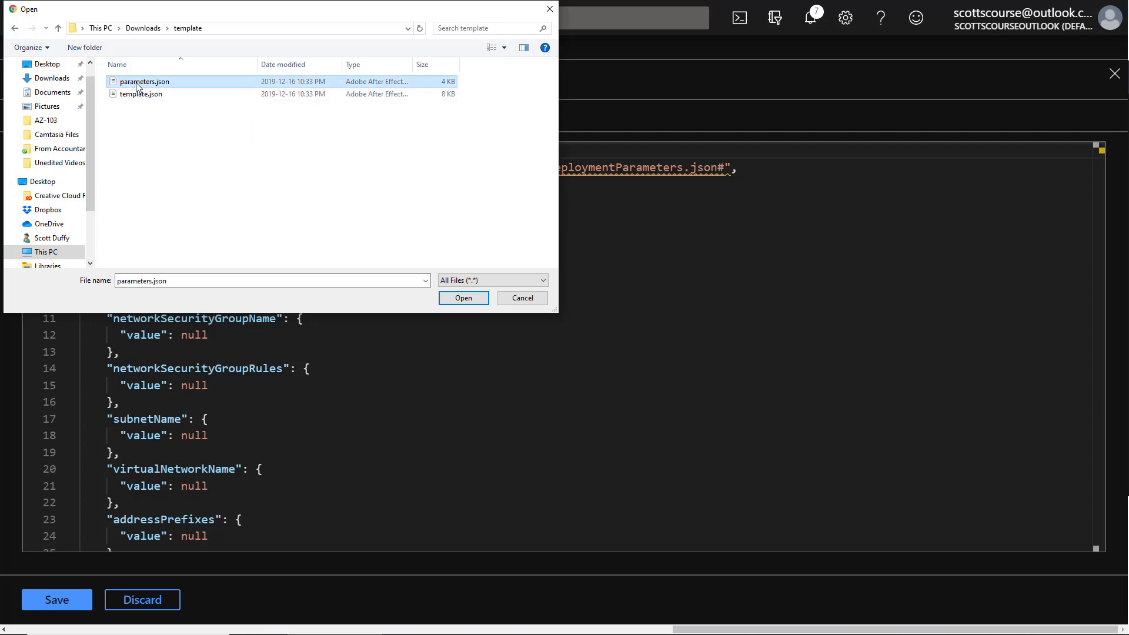
pyautogui.click(466, 298)
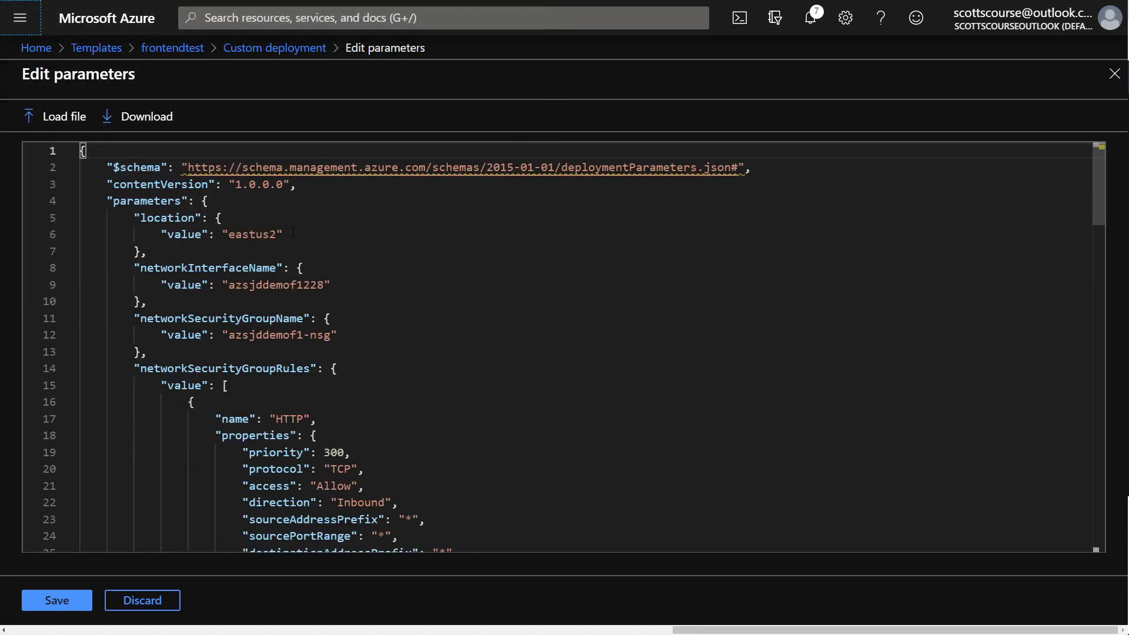
pyautogui.scroll(-10, 306, 310)
pyautogui.scroll(10, 291, 305)
pyautogui.click(52, 600)
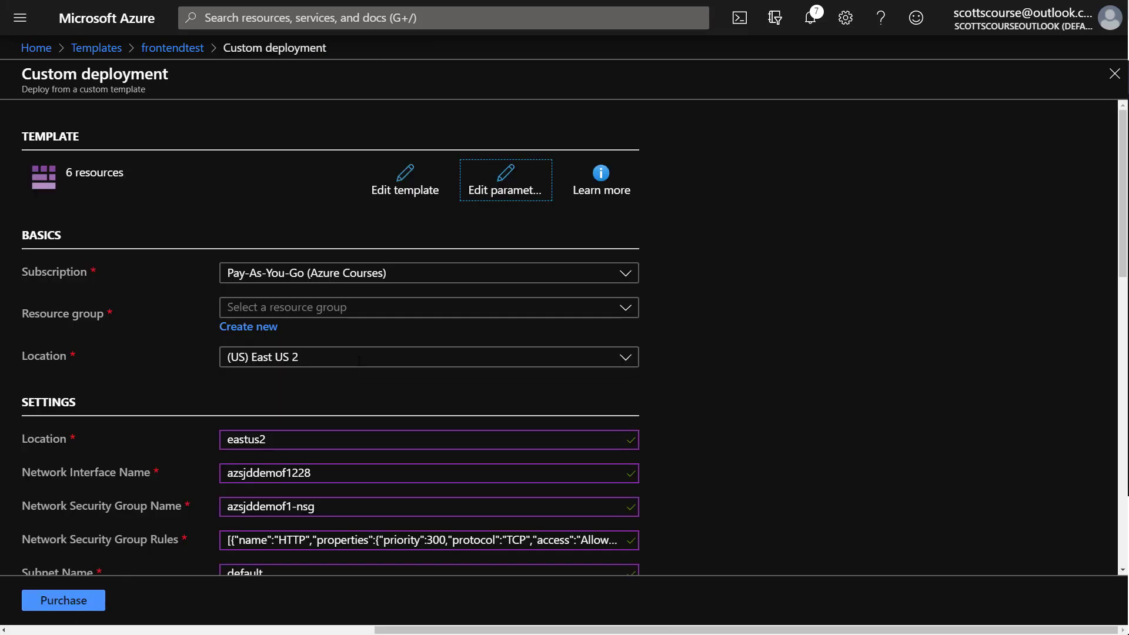
# Check the filled-in deployment settings and choose azsjdnewrg as the resource group.
pyautogui.scroll(-3, 344, 414)
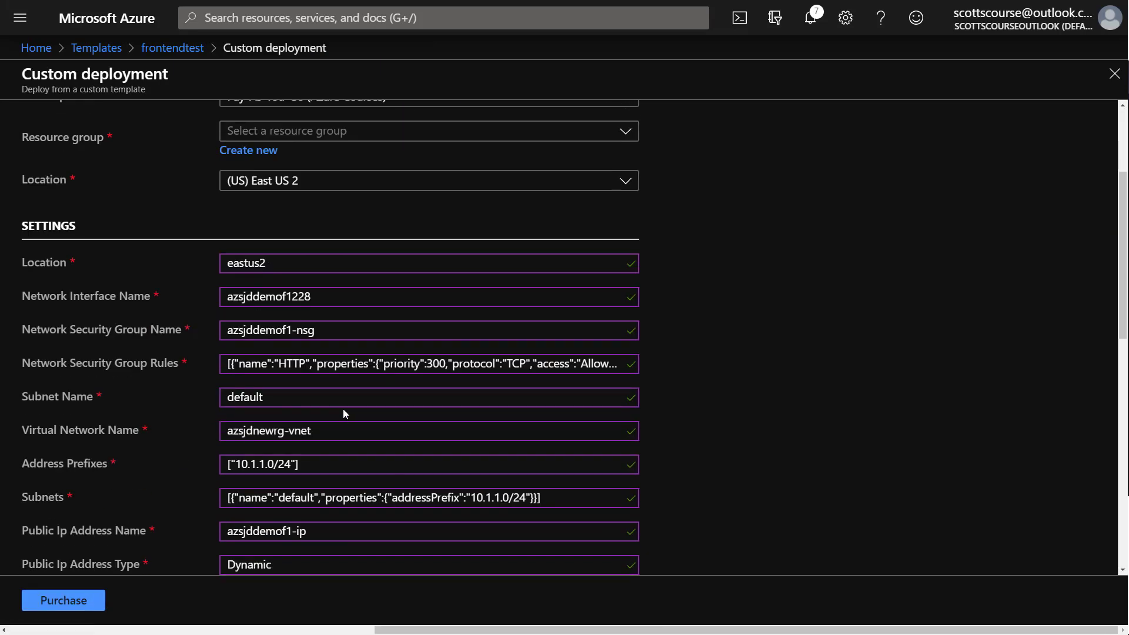
pyautogui.scroll(-1, 344, 414)
pyautogui.scroll(-3, 346, 426)
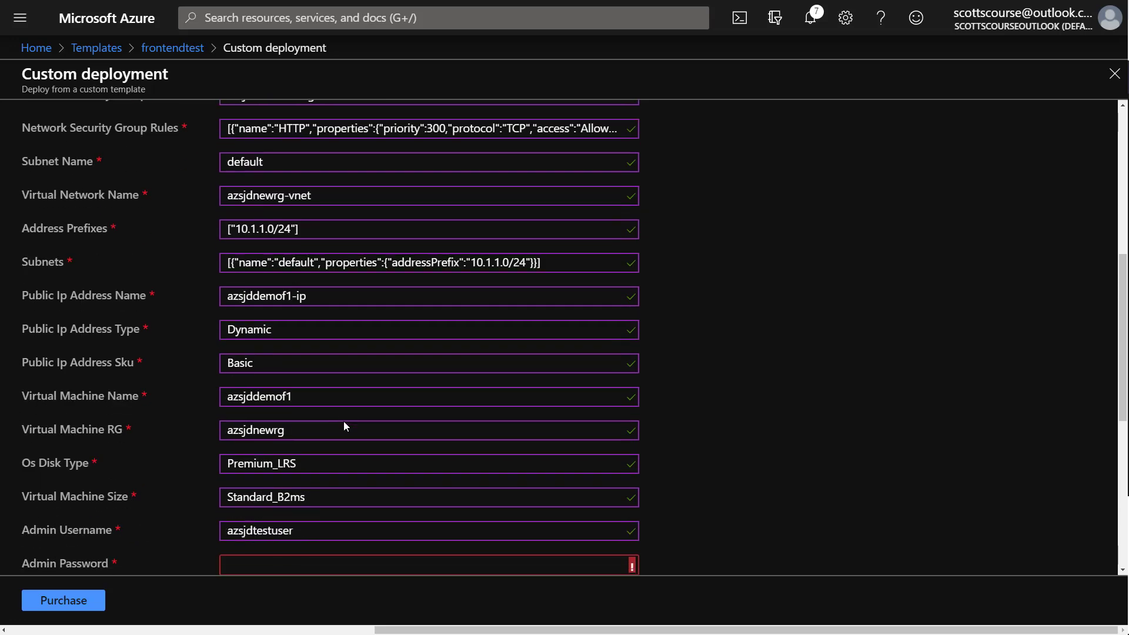
pyautogui.scroll(3, 345, 425)
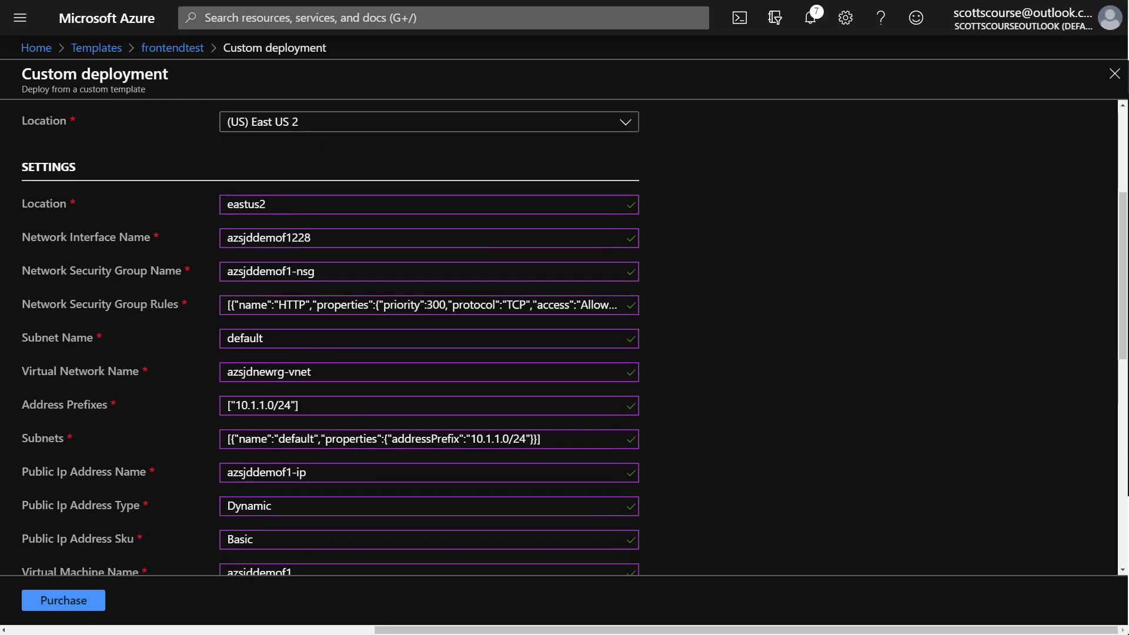
pyautogui.scroll(3, 306, 230)
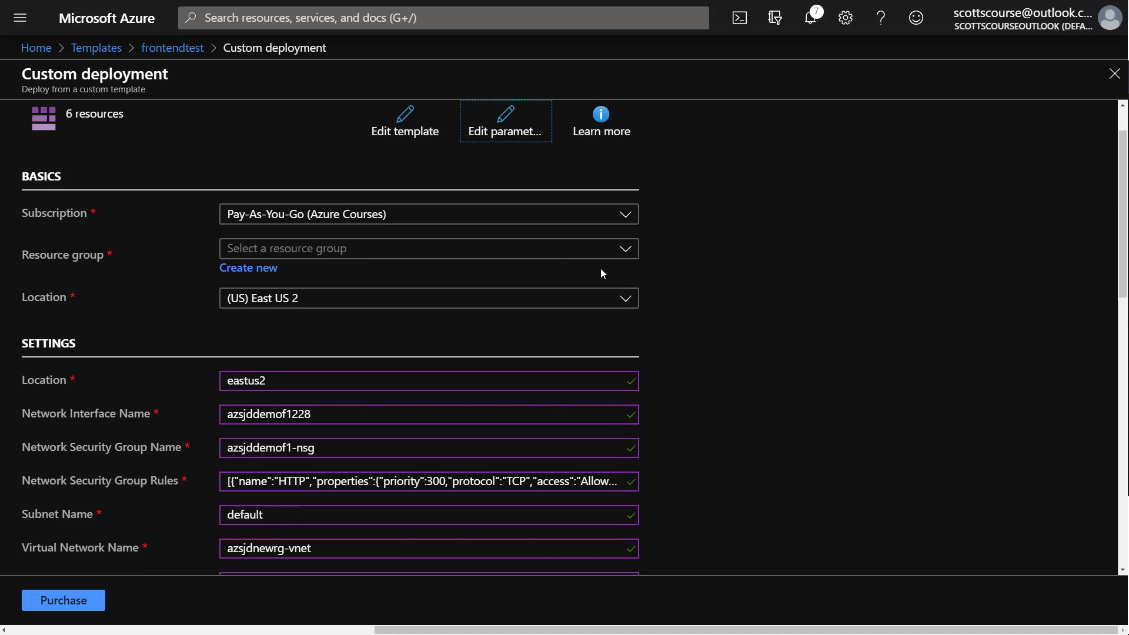
pyautogui.click(627, 250)
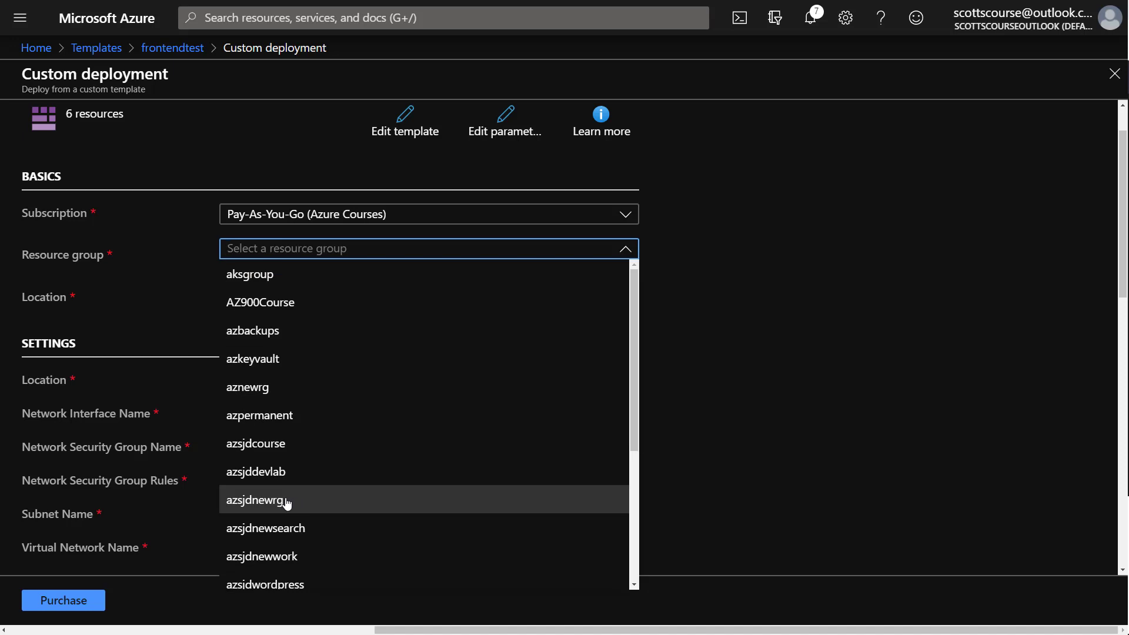
pyautogui.click(262, 505)
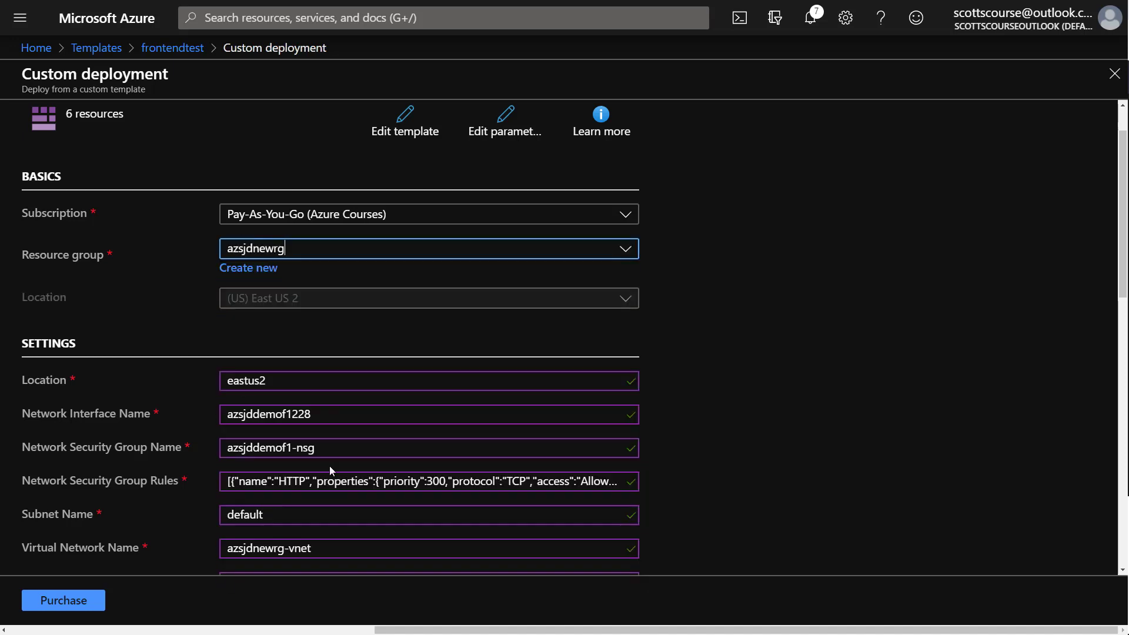
# Set the network interface name to azsjddemof1228-new.
pyautogui.scroll(-2, 720, 323)
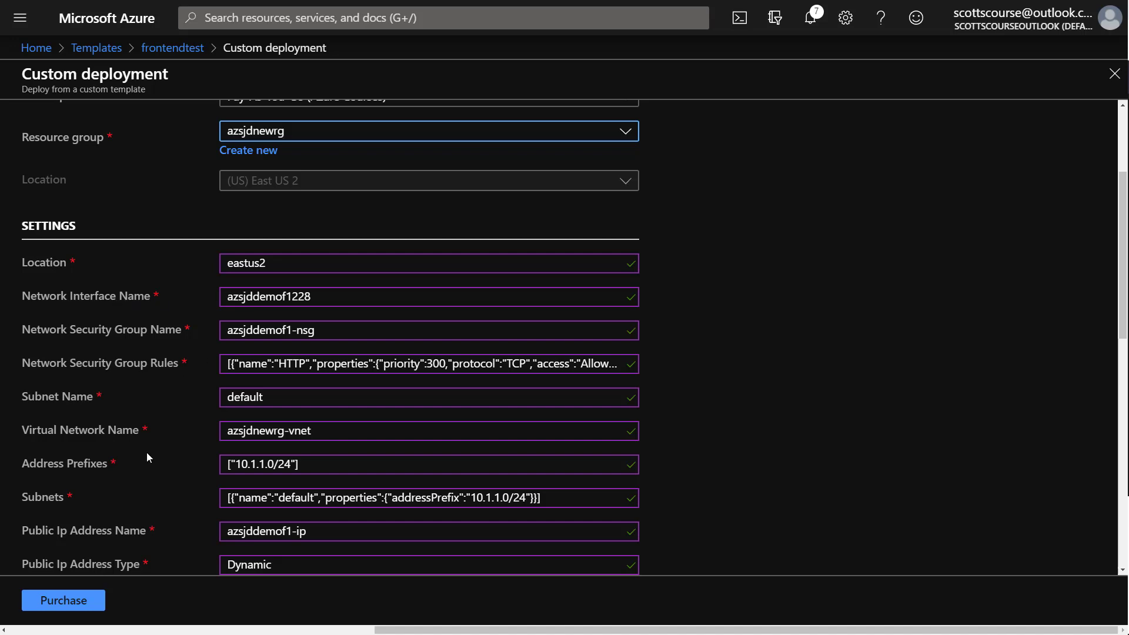
pyautogui.click(322, 297)
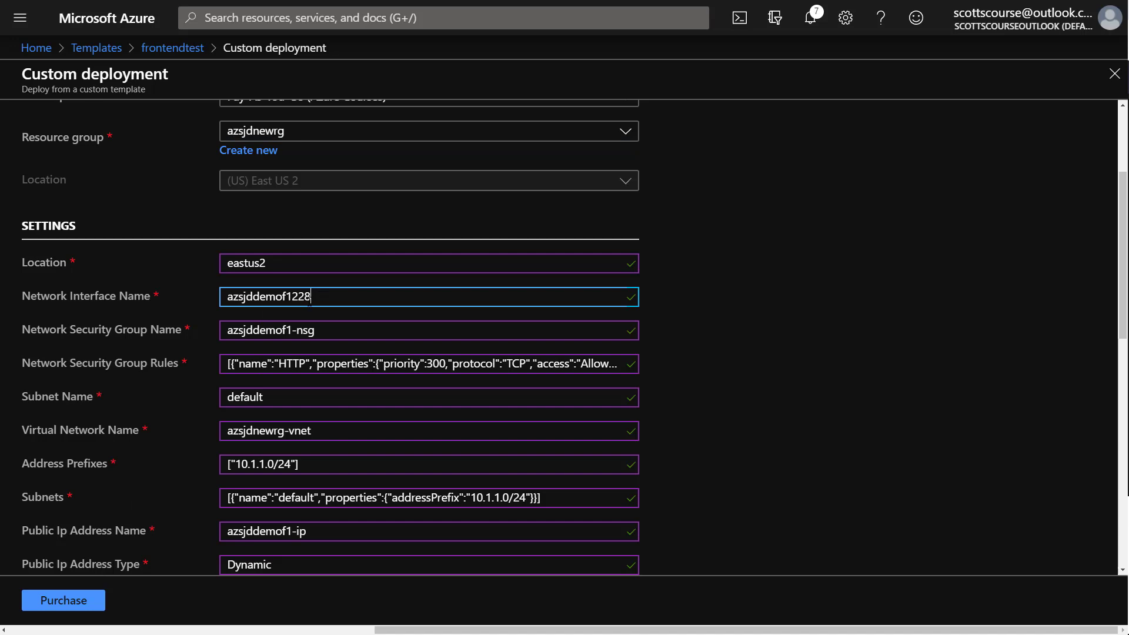
pyautogui.write('-new')
pyautogui.moveTo(311, 296); pyautogui.dragTo(345, 298)
# Set the public IP address name to azsjddemof2-ip.
pyautogui.scroll(-1, 269, 334)
pyautogui.scroll(-1, 269, 334)
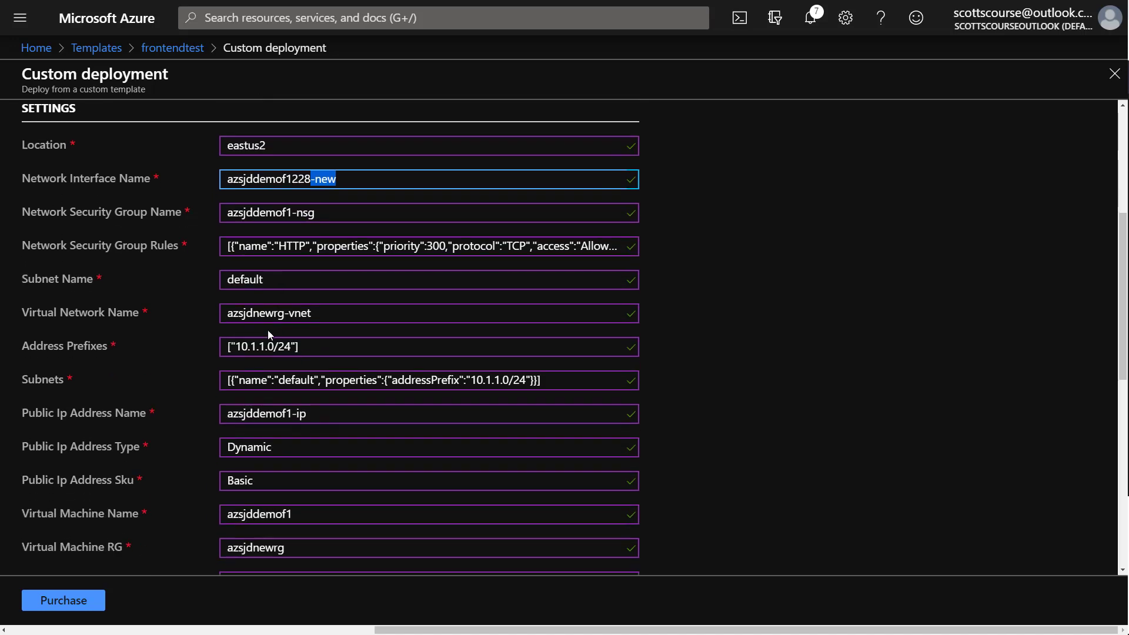
pyautogui.scroll(-2, 268, 331)
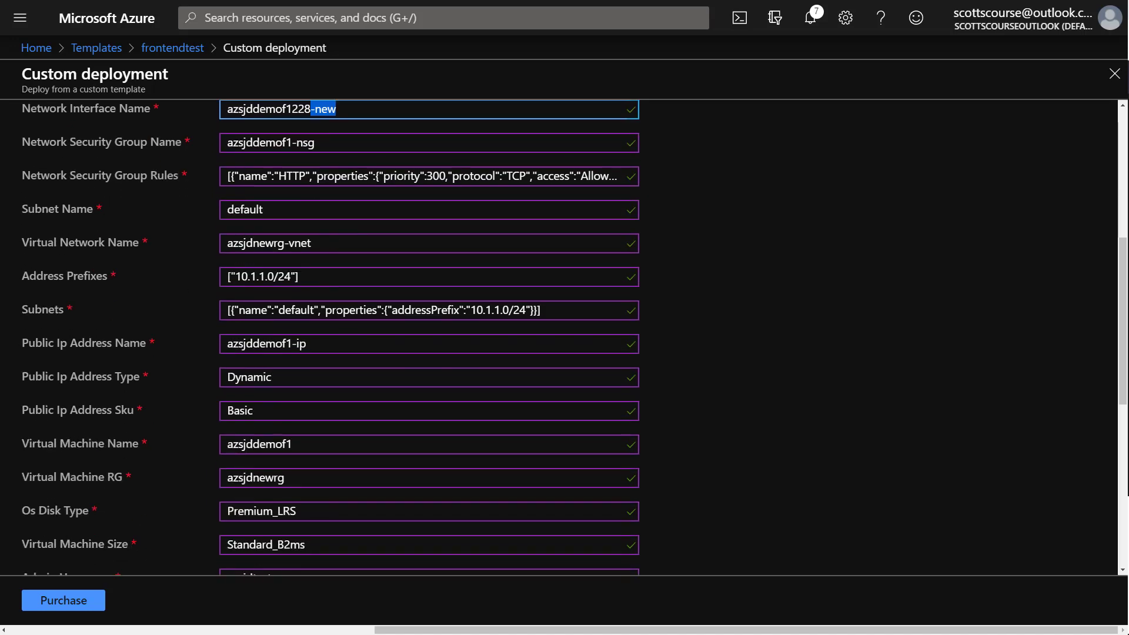
pyautogui.scroll(-1, 316, 269)
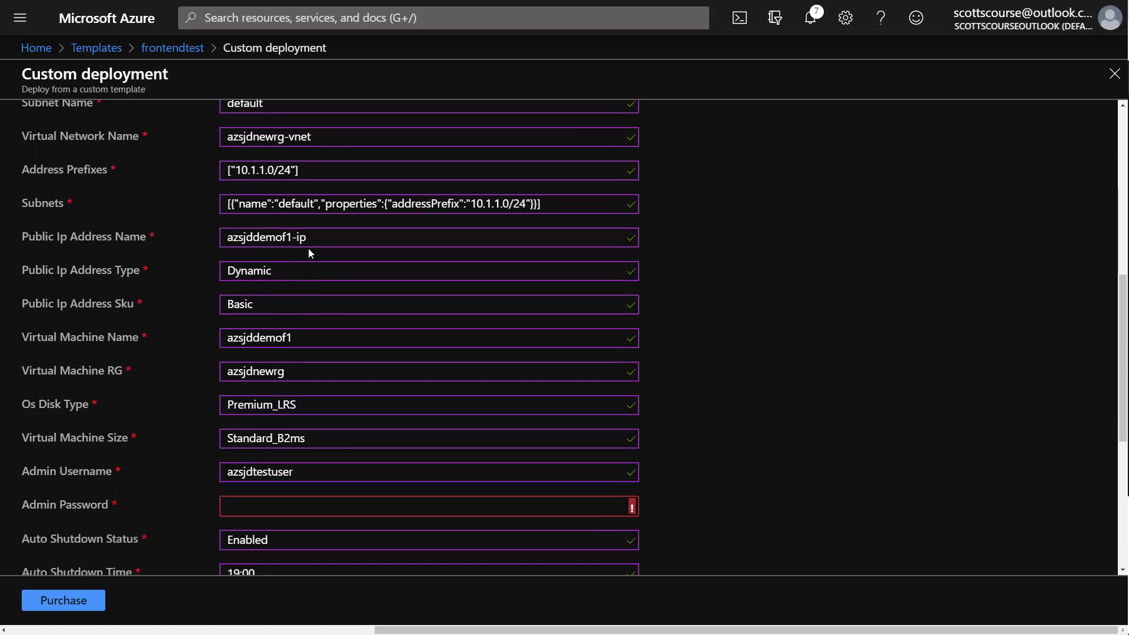
pyautogui.click(288, 241)
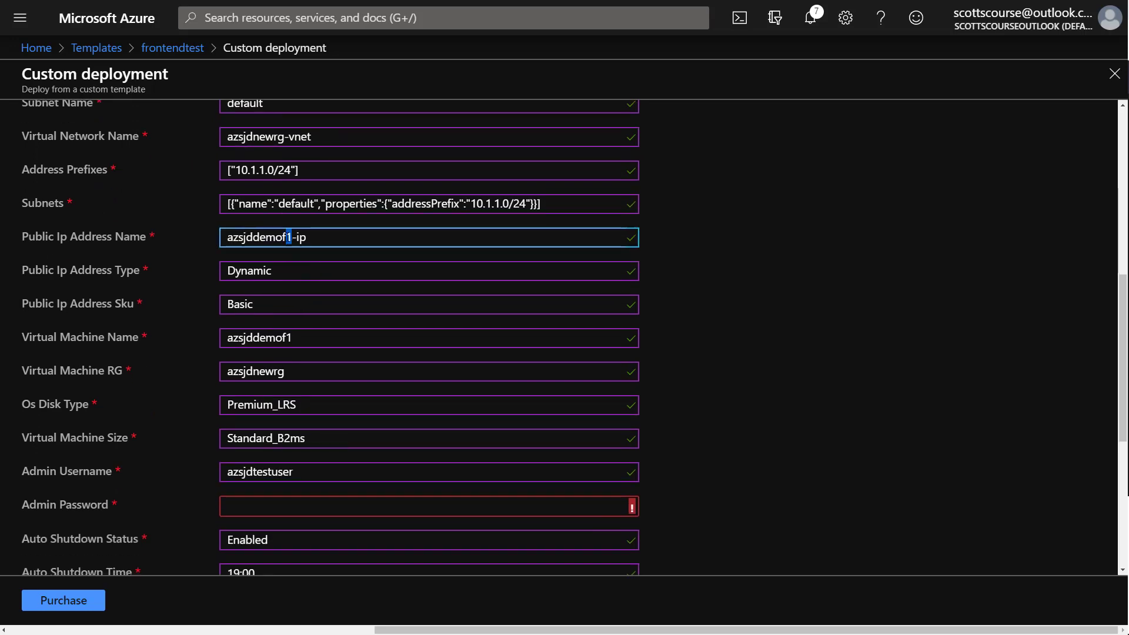
pyautogui.press('BackSpace')
pyautogui.write('2')
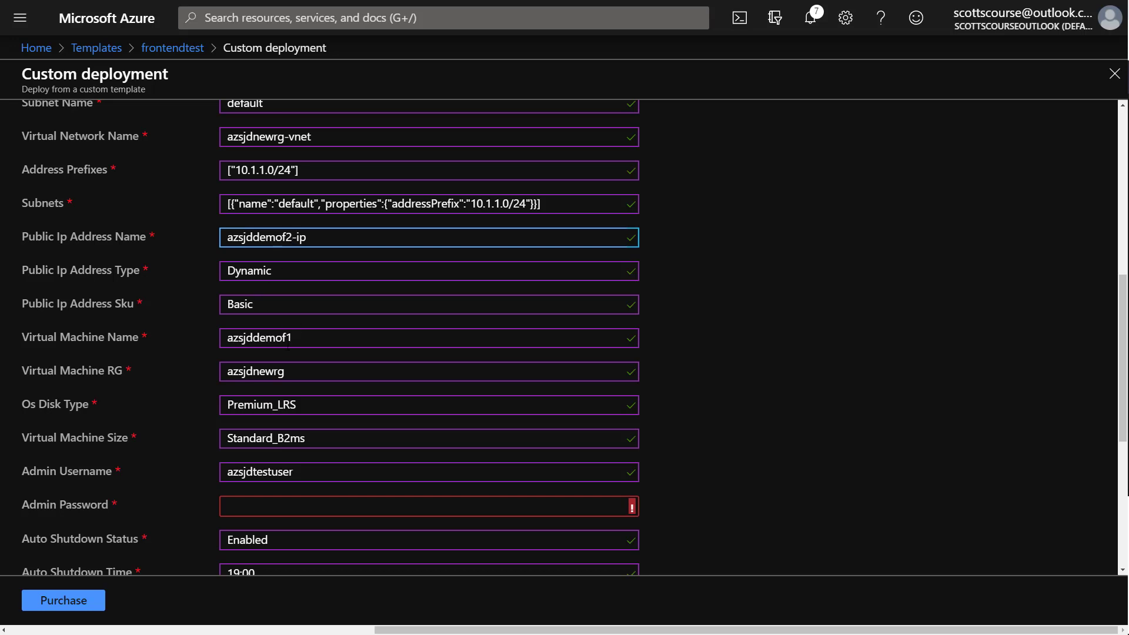
# Set the virtual machine name to azsjddemof2.
pyautogui.click(290, 337)
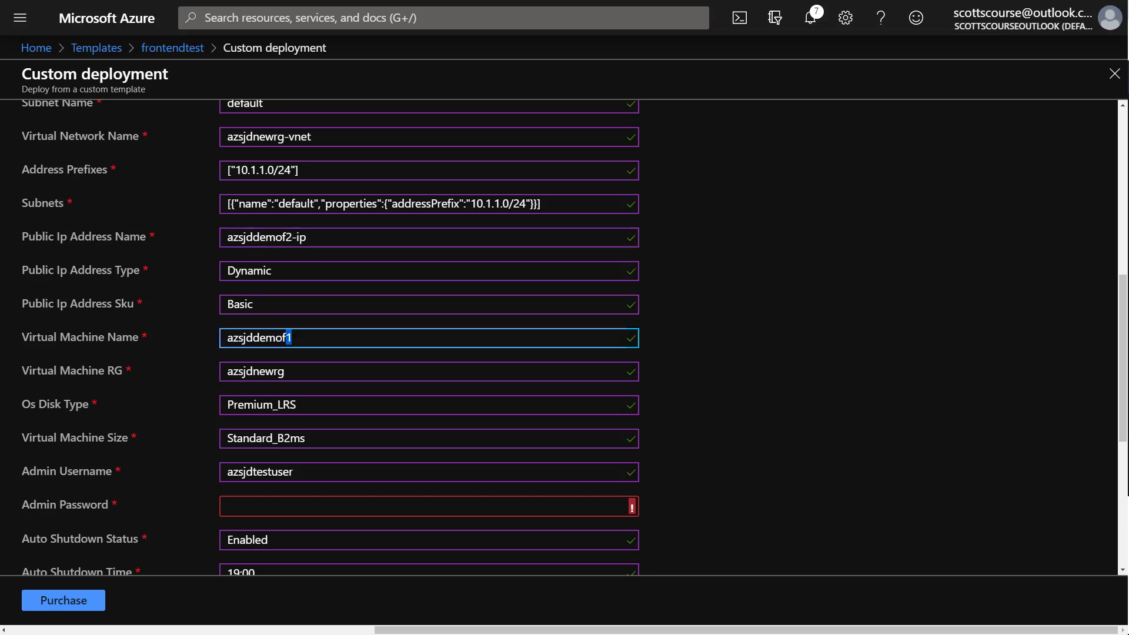
pyautogui.press('BackSpace')
pyautogui.write('2')
# Enter the admin password for the new virtual machine in the deployment settings.
pyautogui.scroll(-2, 305, 389)
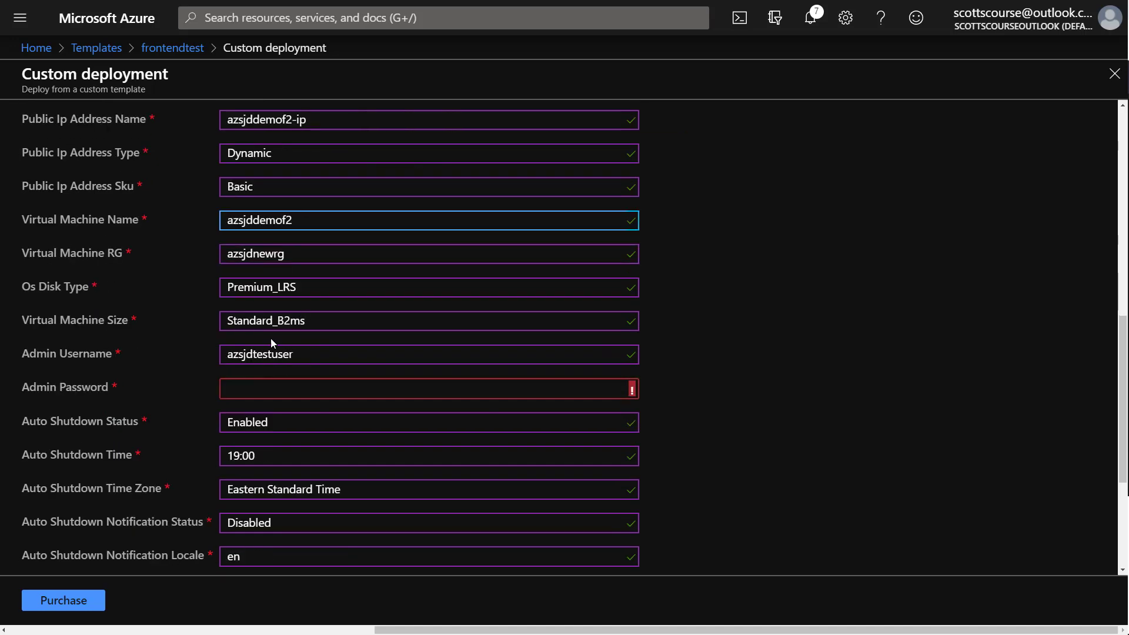
pyautogui.scroll(-2, 254, 264)
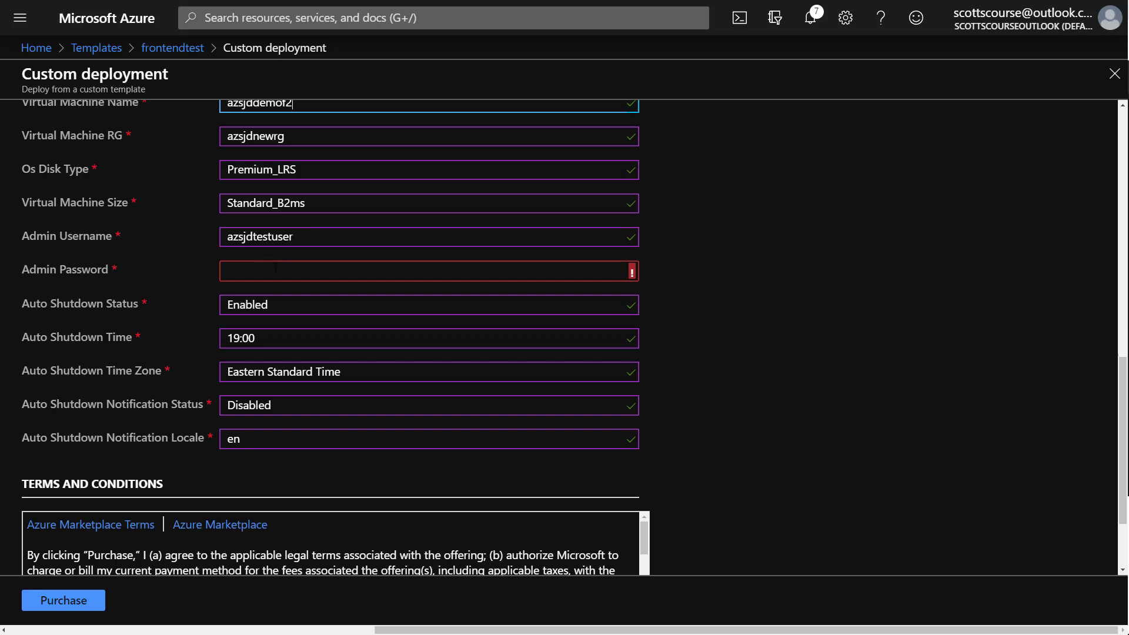
pyautogui.click(275, 268)
pyautogui.write('*****')
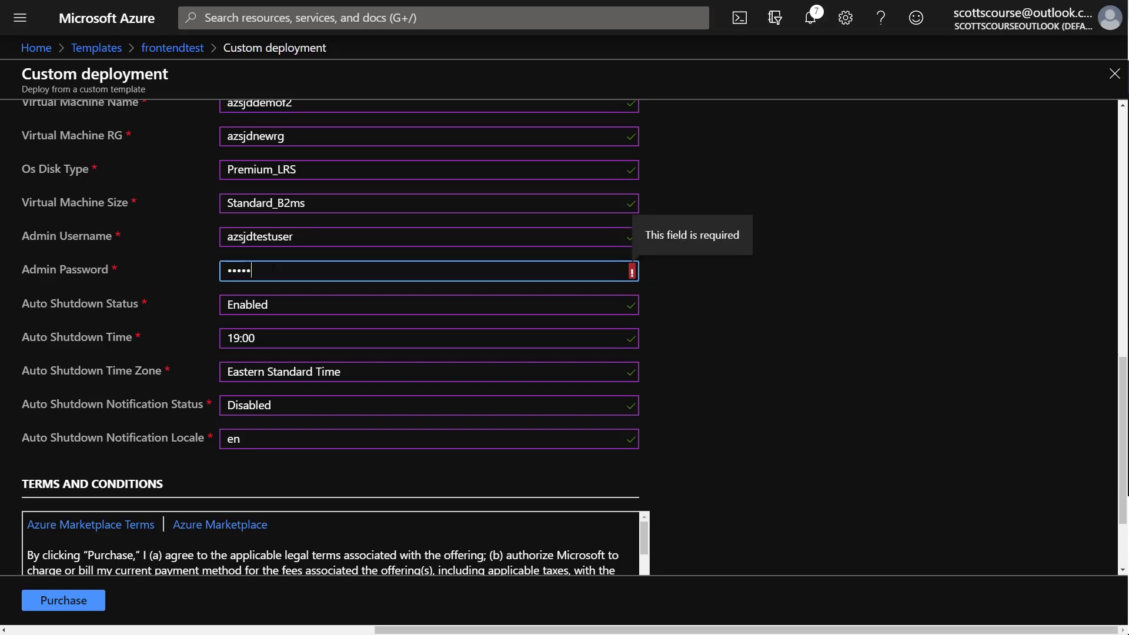
pyautogui.write('*******')
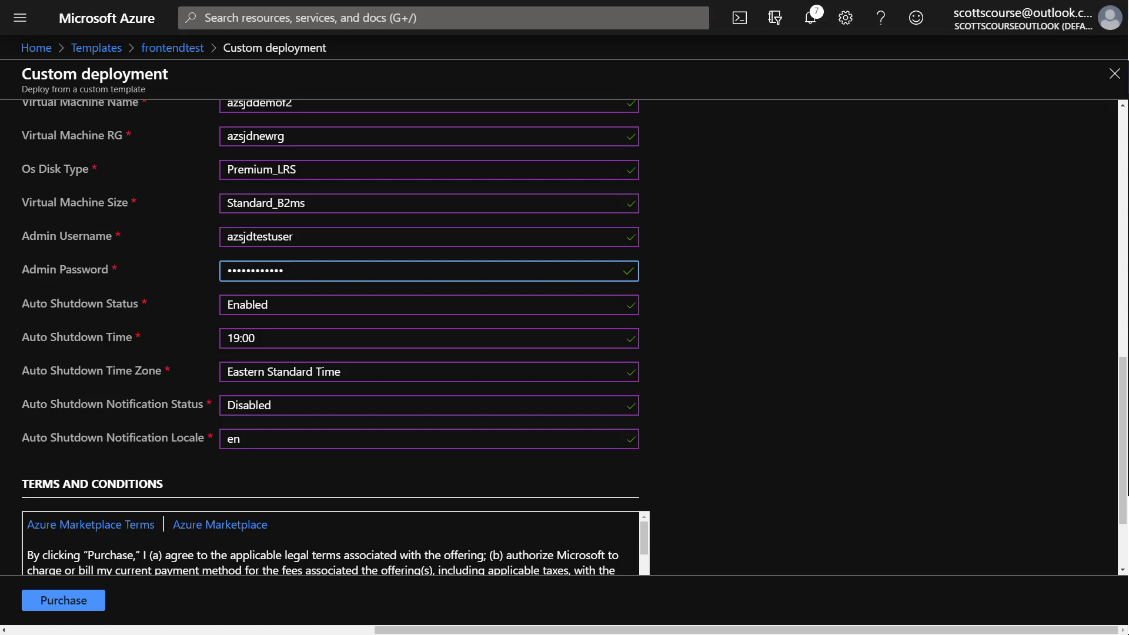
# Review the deployment settings, agree to the terms and conditions, and purchase the custom deployment.
pyautogui.scroll(5, 265, 398)
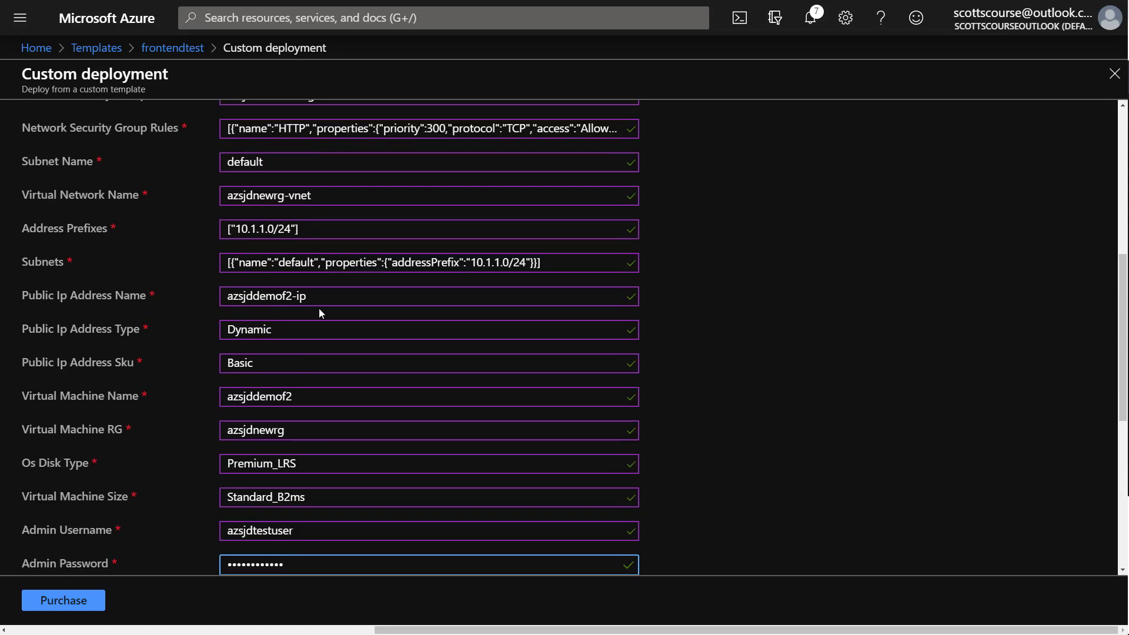
pyautogui.scroll(2, 346, 306)
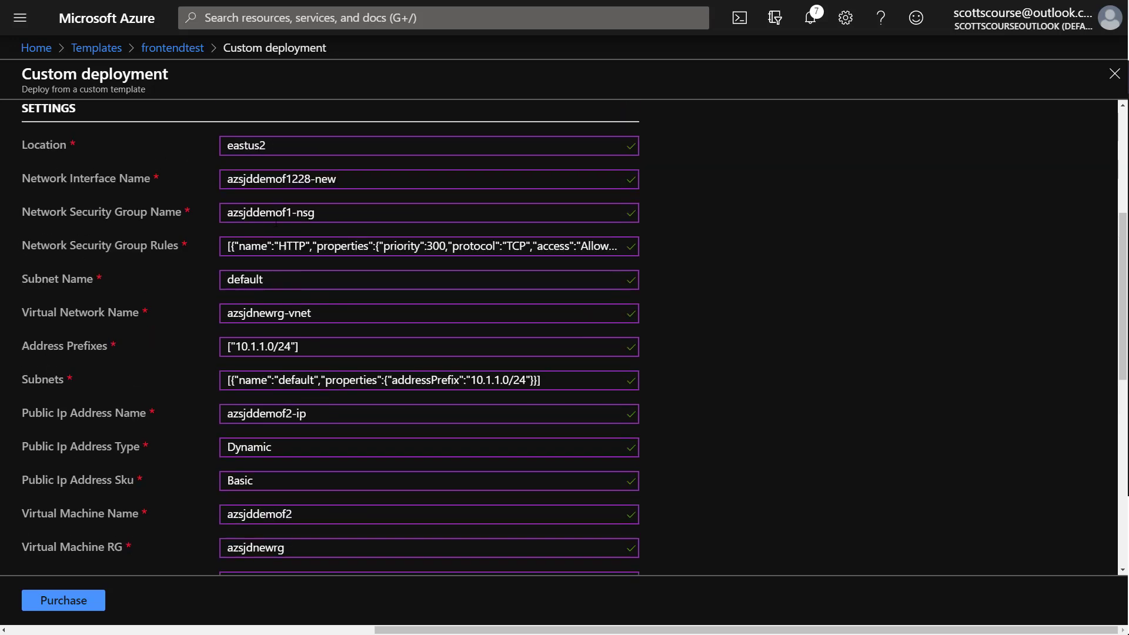
pyautogui.scroll(-6, 321, 237)
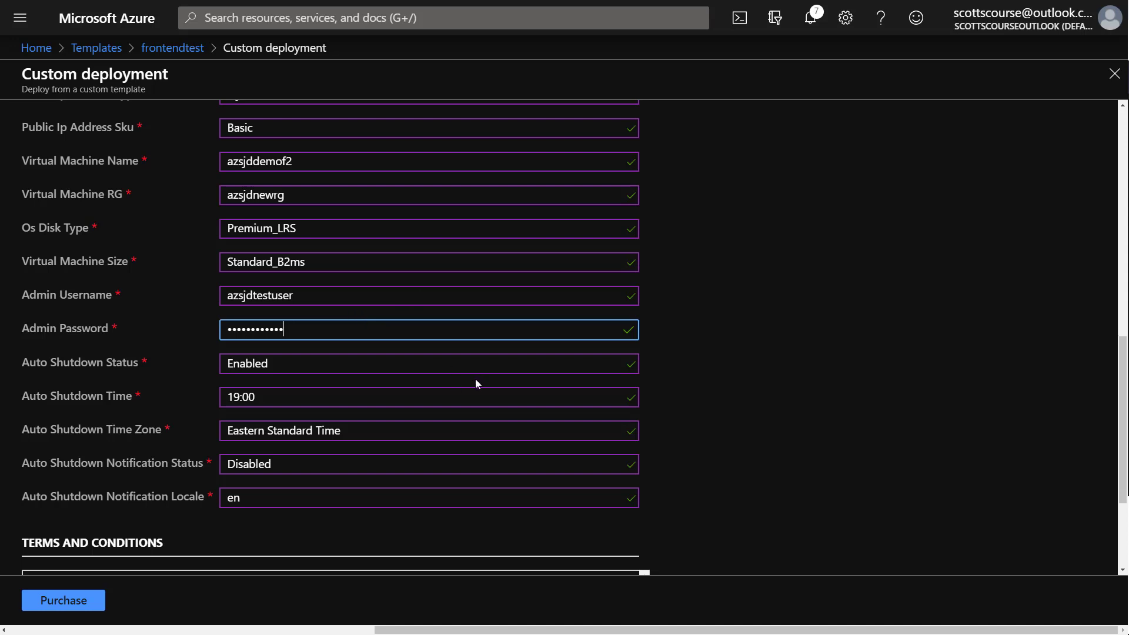
pyautogui.scroll(2, 475, 379)
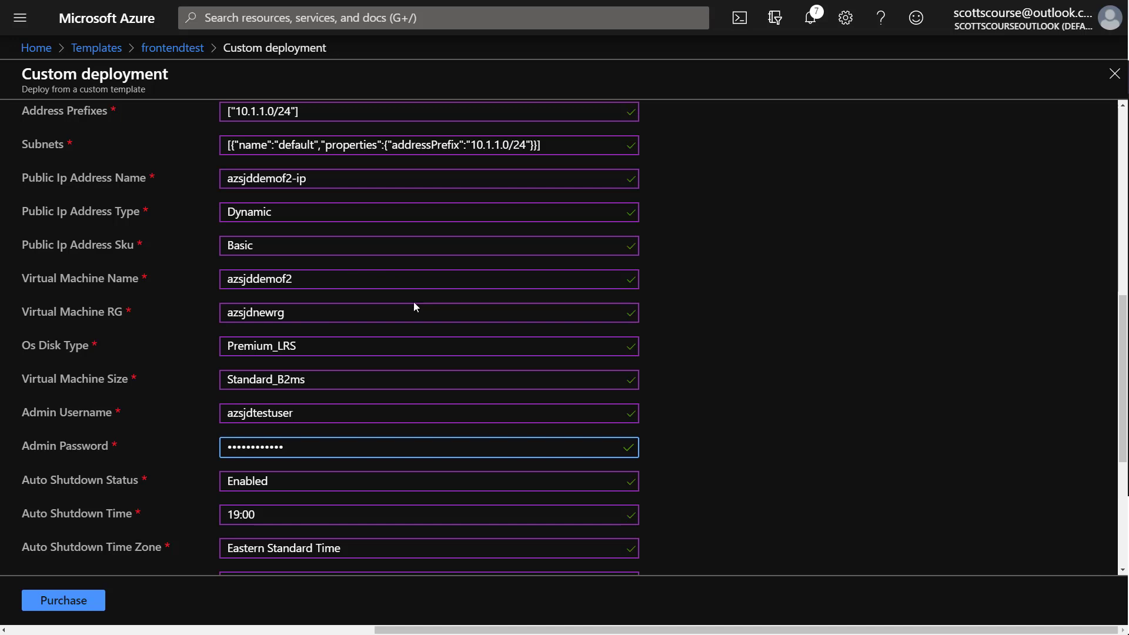
pyautogui.scroll(-5, 413, 303)
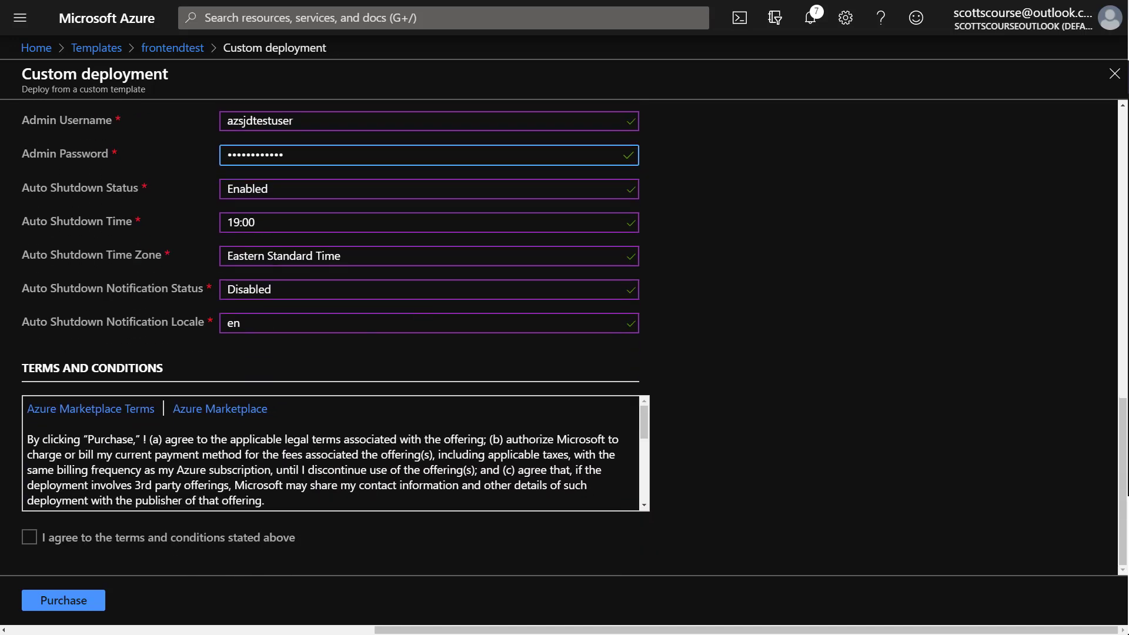
pyautogui.click(29, 537)
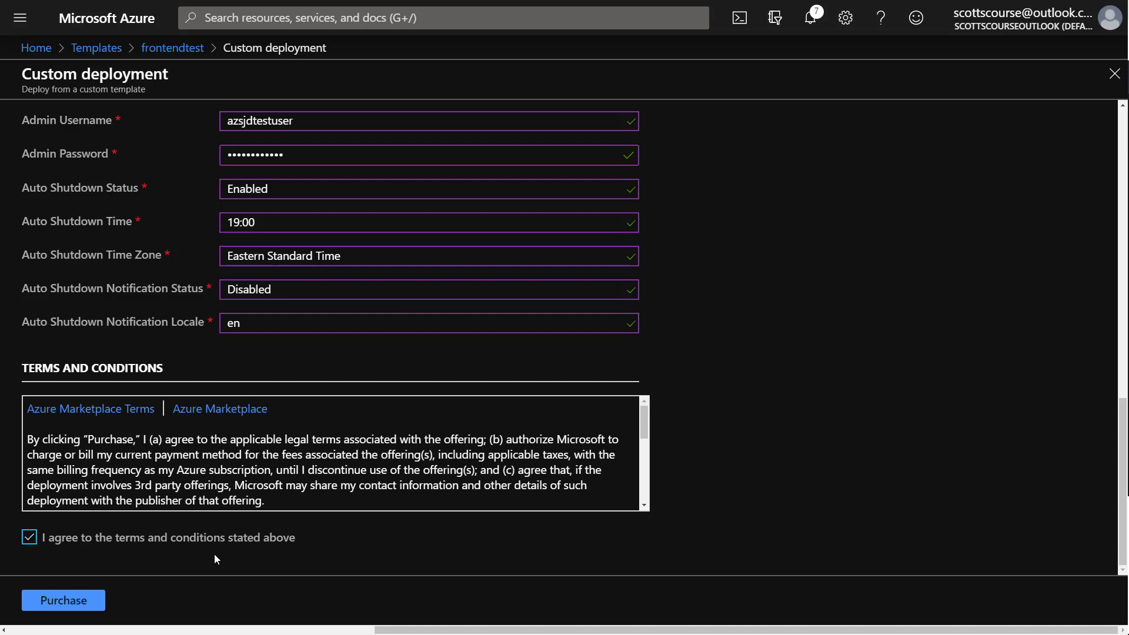
pyautogui.click(79, 599)
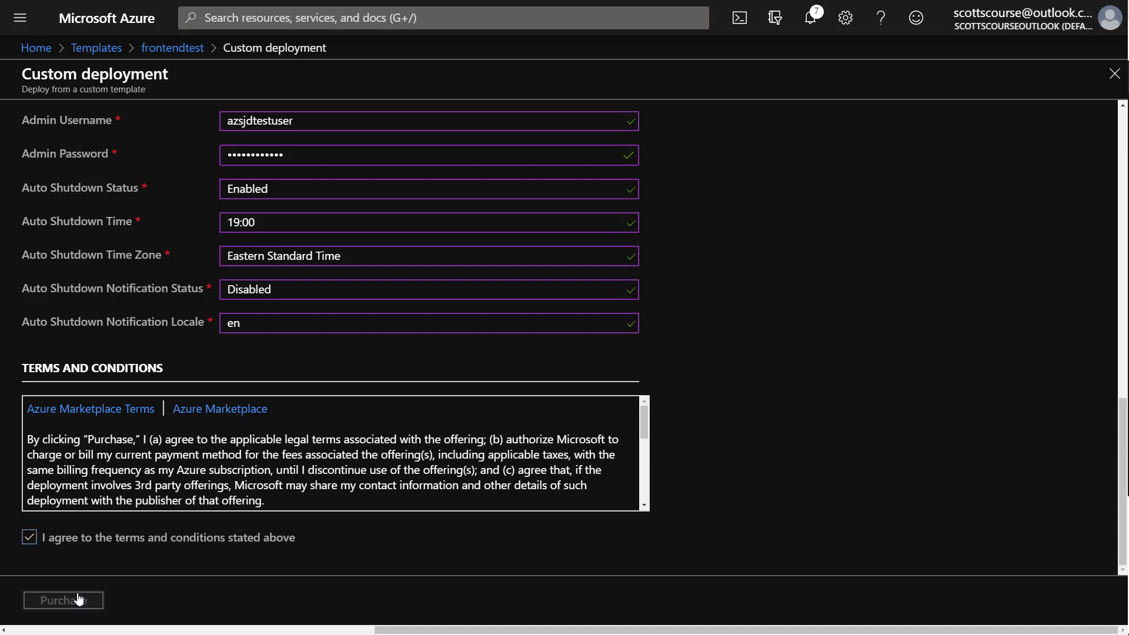